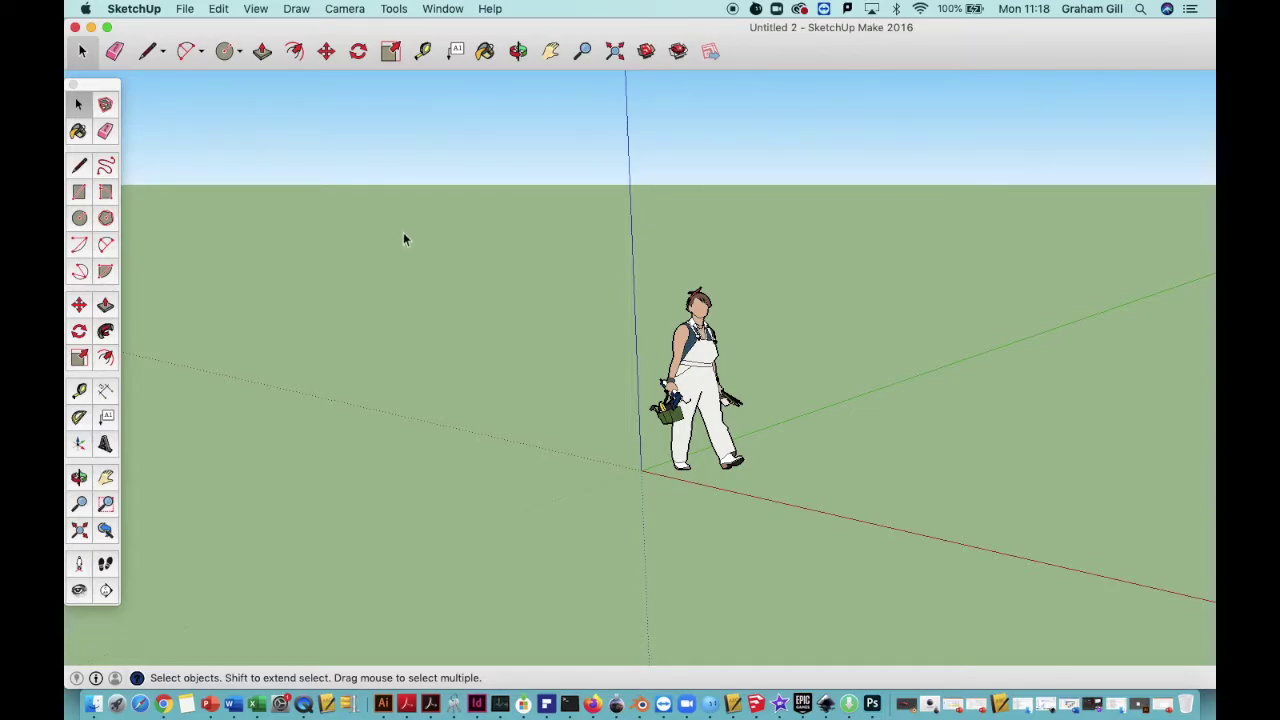
Set the default drawing template to 3D Printing - Millimeters in the preferences.
{"action": "left_click", "coordinate": [134, 10]}
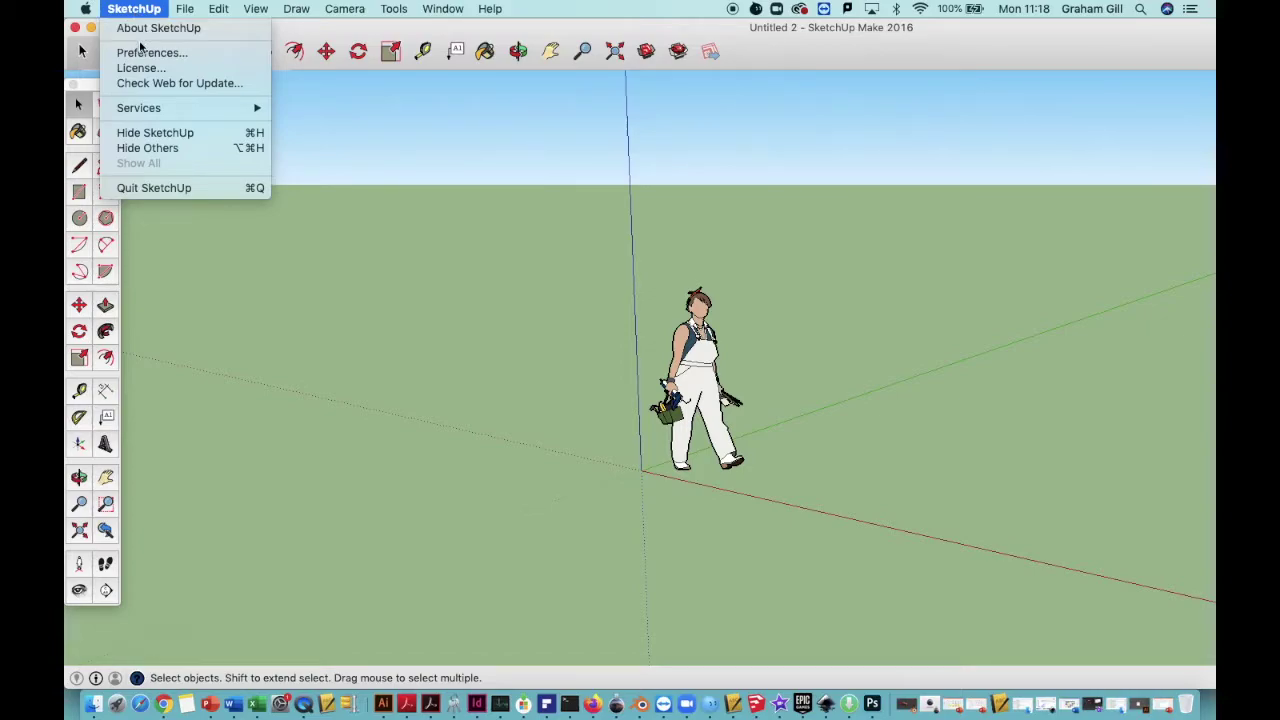
{"action": "left_click", "coordinate": [145, 54]}
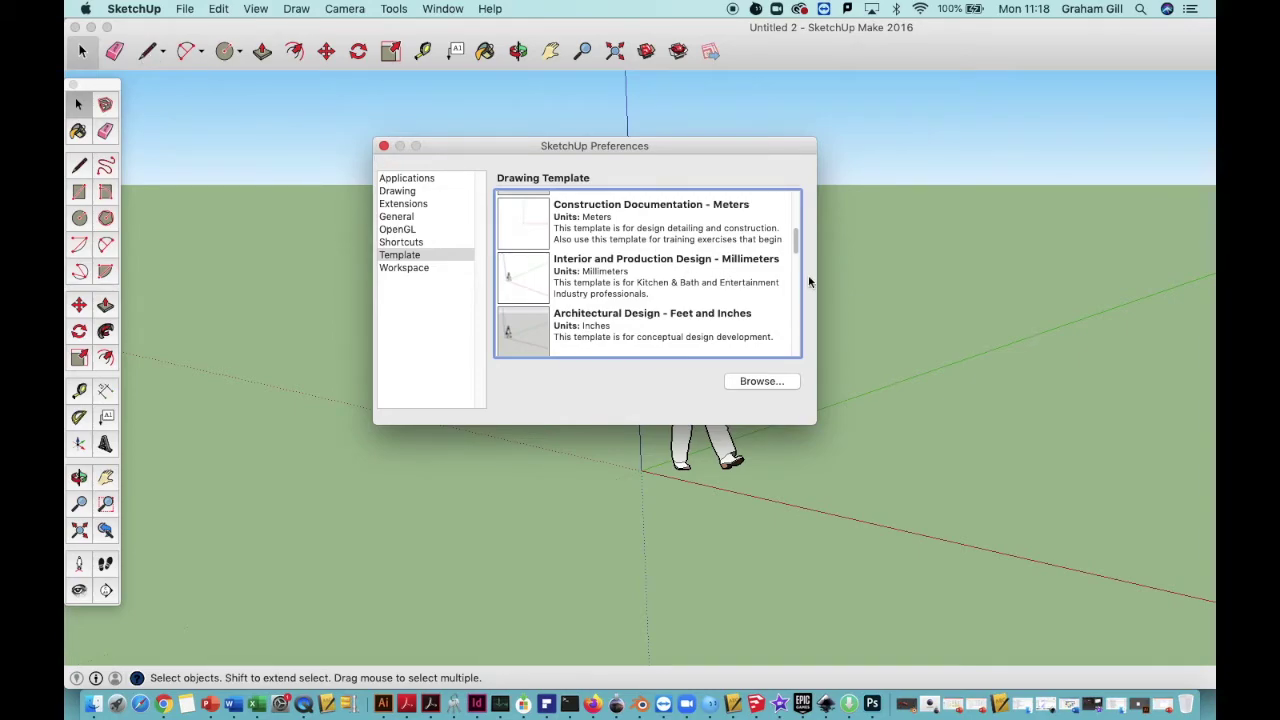
{"action": "left_click_drag", "start_coordinate": [797, 250], "coordinate": [787, 225]}
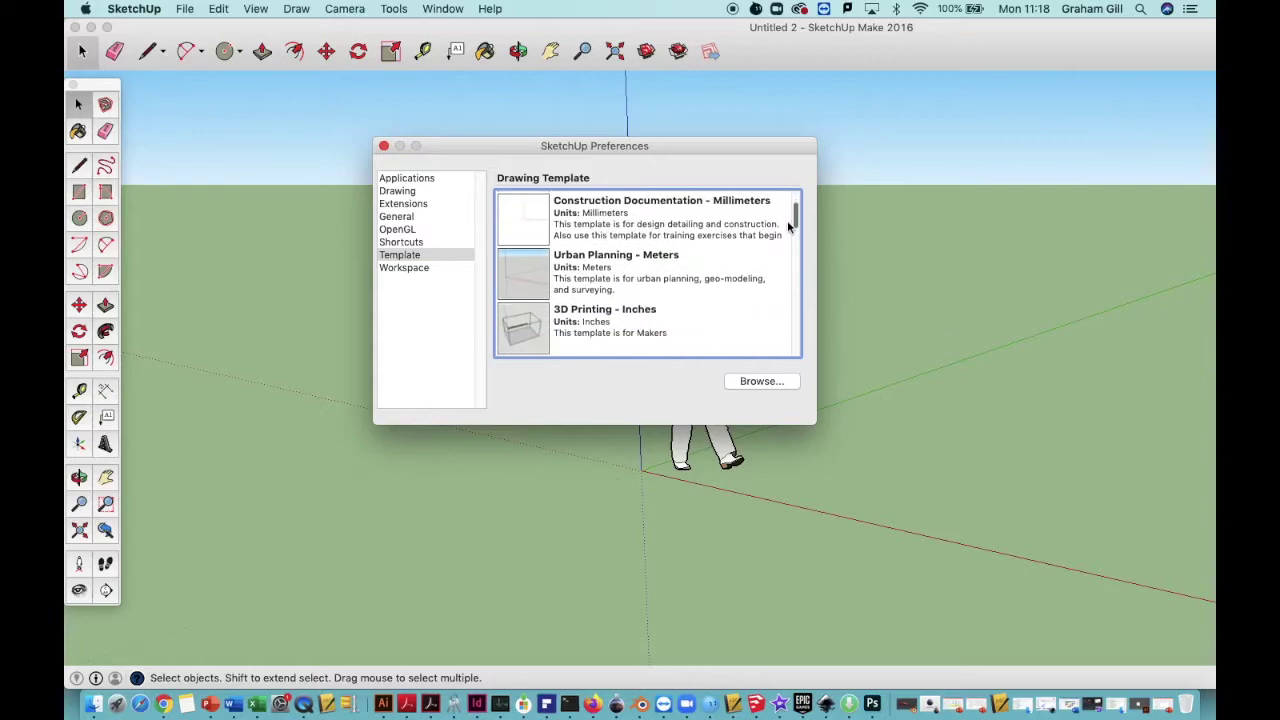
{"action": "scroll", "coordinate": [787, 220], "scroll_direction": "down", "scroll_amount": 3}
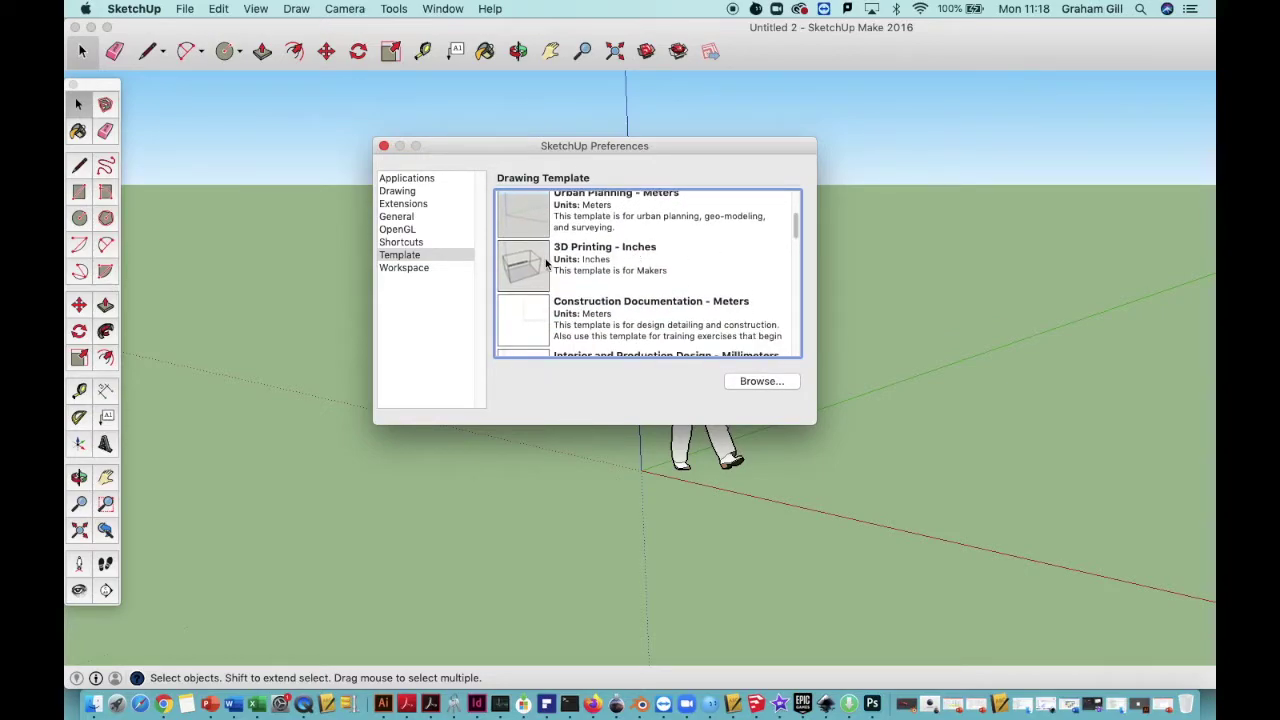
{"action": "left_click_drag", "start_coordinate": [797, 230], "coordinate": [797, 274]}
{"action": "left_click", "coordinate": [587, 262]}
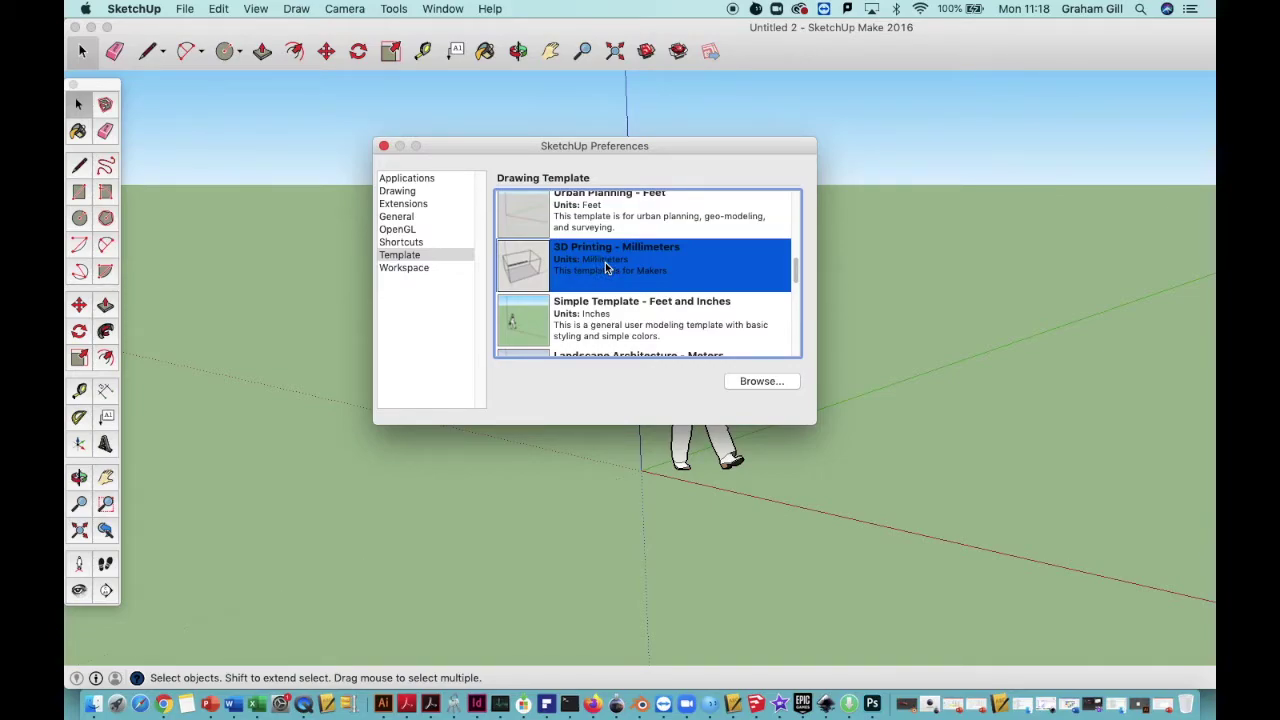
{"action": "left_click", "coordinate": [383, 147]}
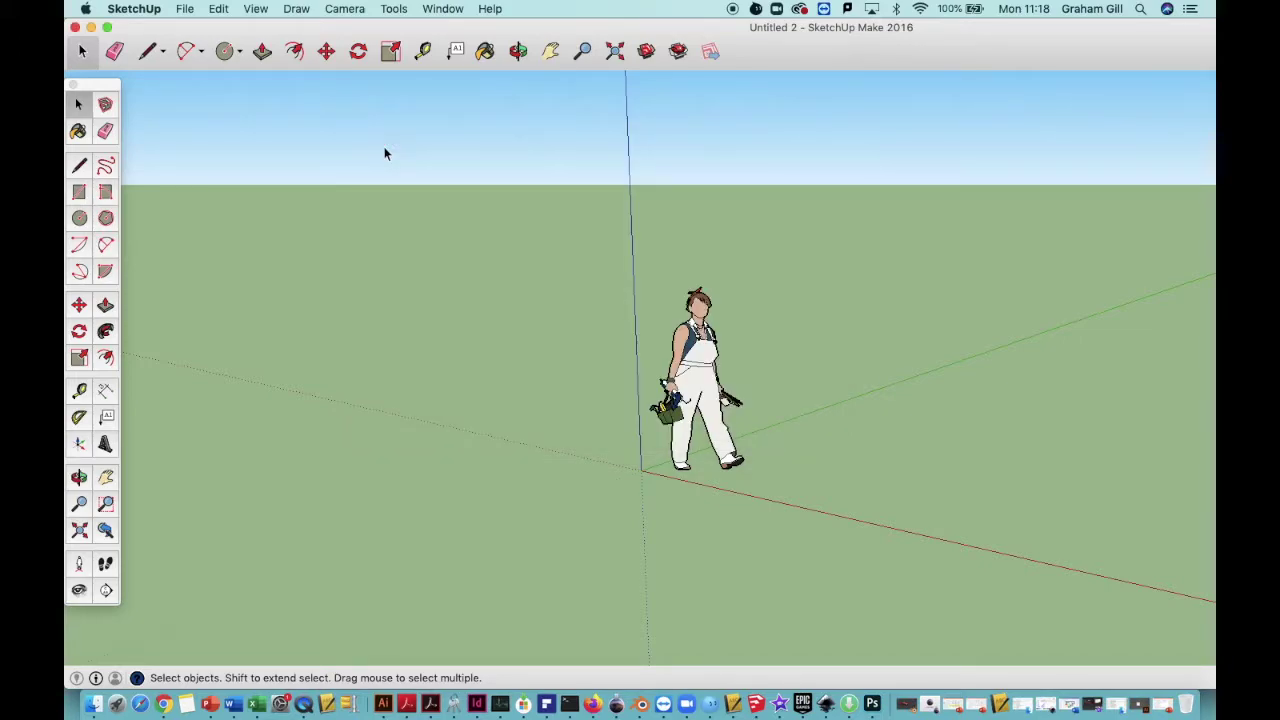
Create a new model and delete the Makerbot Replicator 2X build volume box with its label.
{"action": "left_click", "coordinate": [185, 9]}
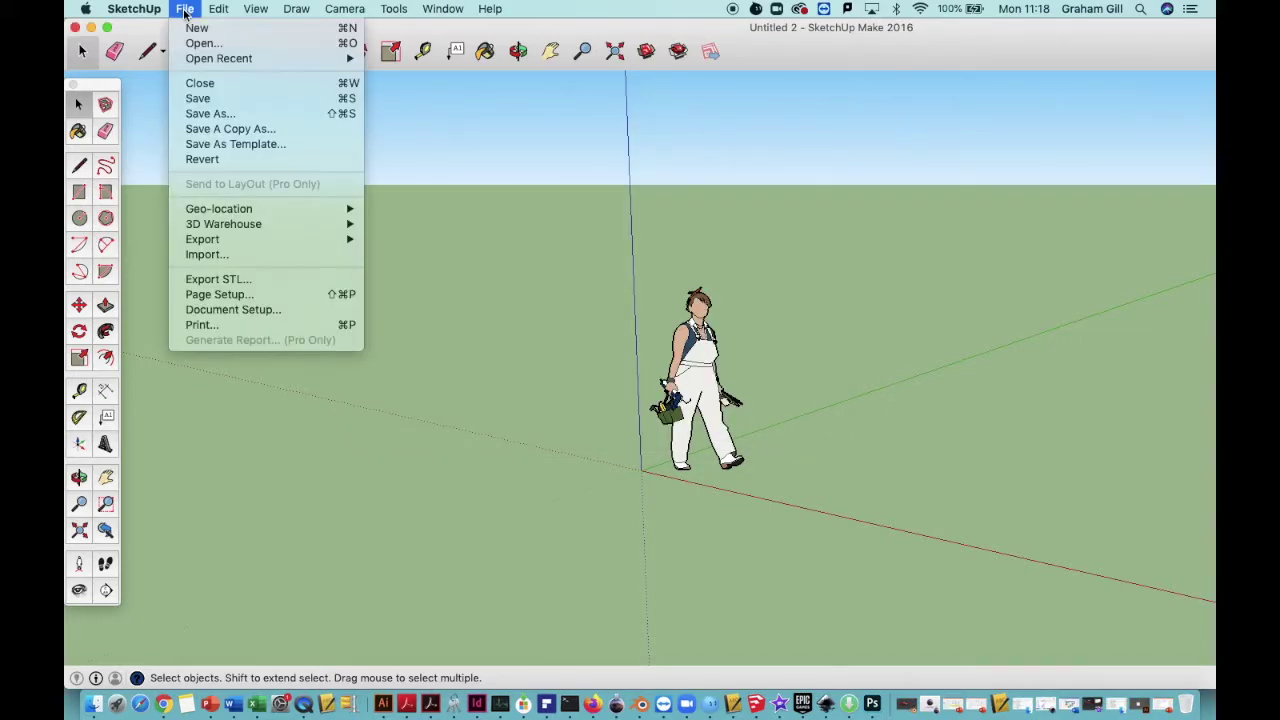
{"action": "left_click", "coordinate": [189, 30]}
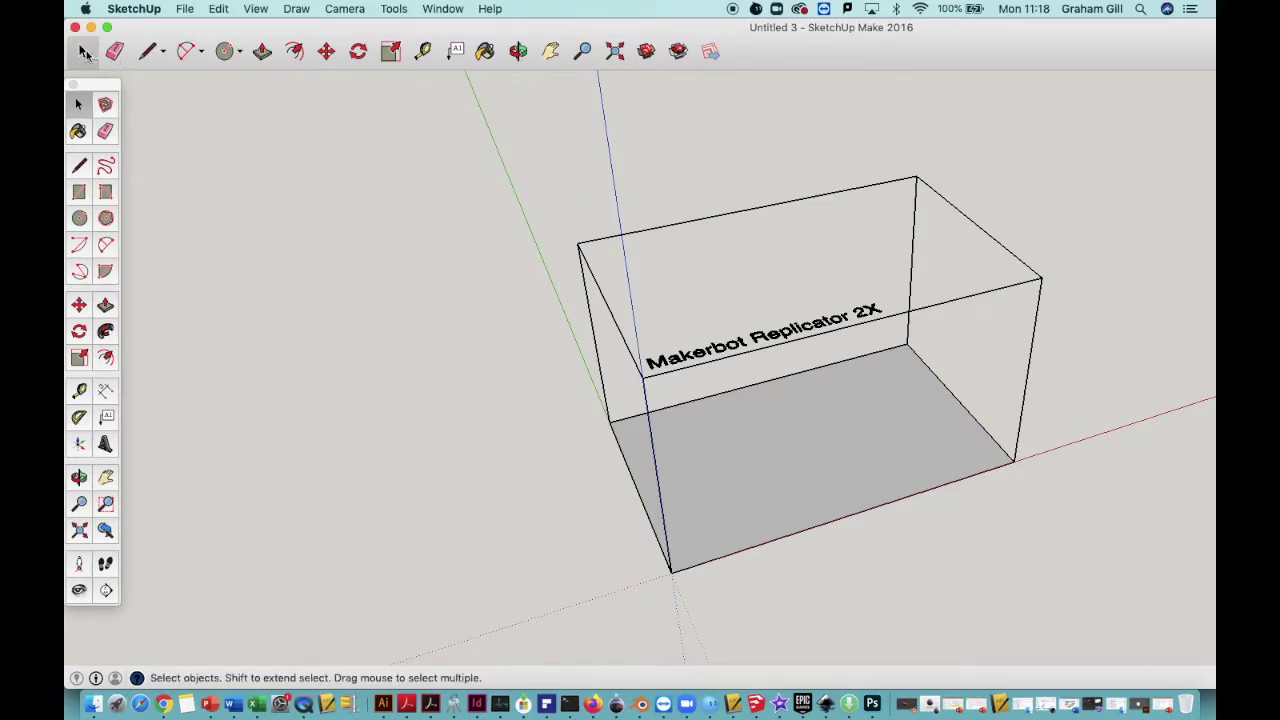
{"action": "left_click_drag", "start_coordinate": [468, 114], "coordinate": [1149, 629]}
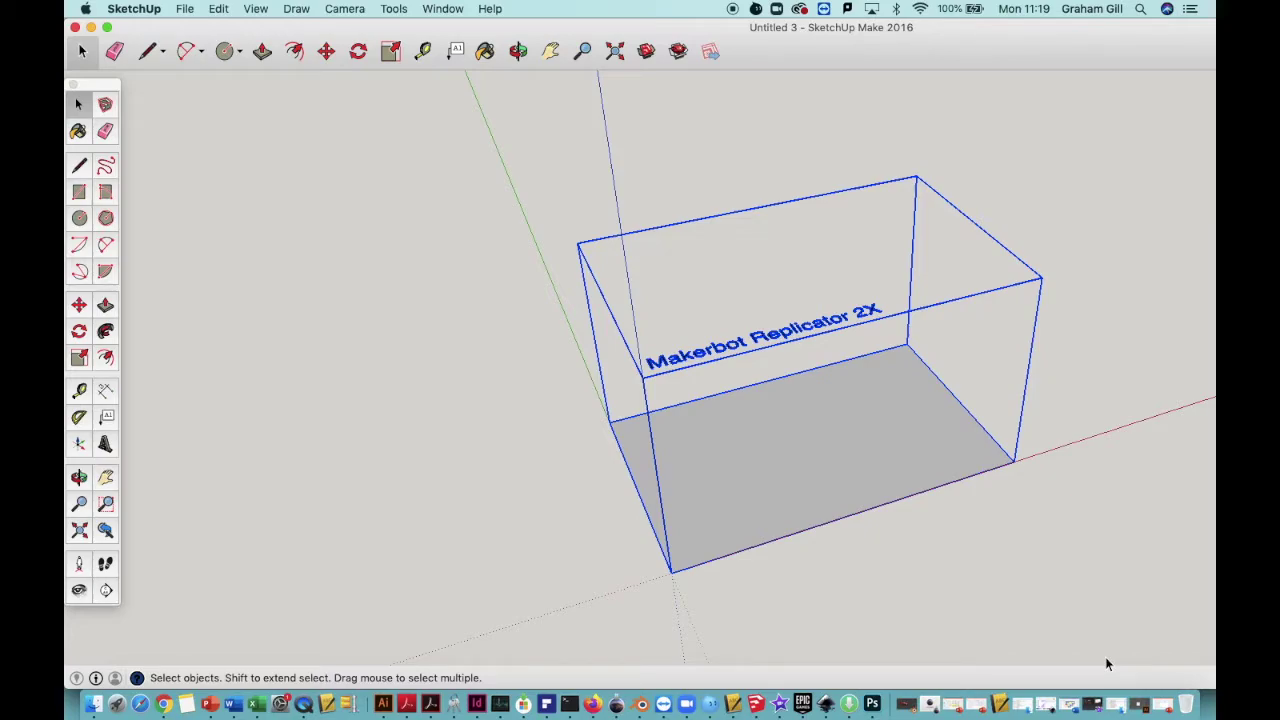
{"action": "key", "text": "Delete"}
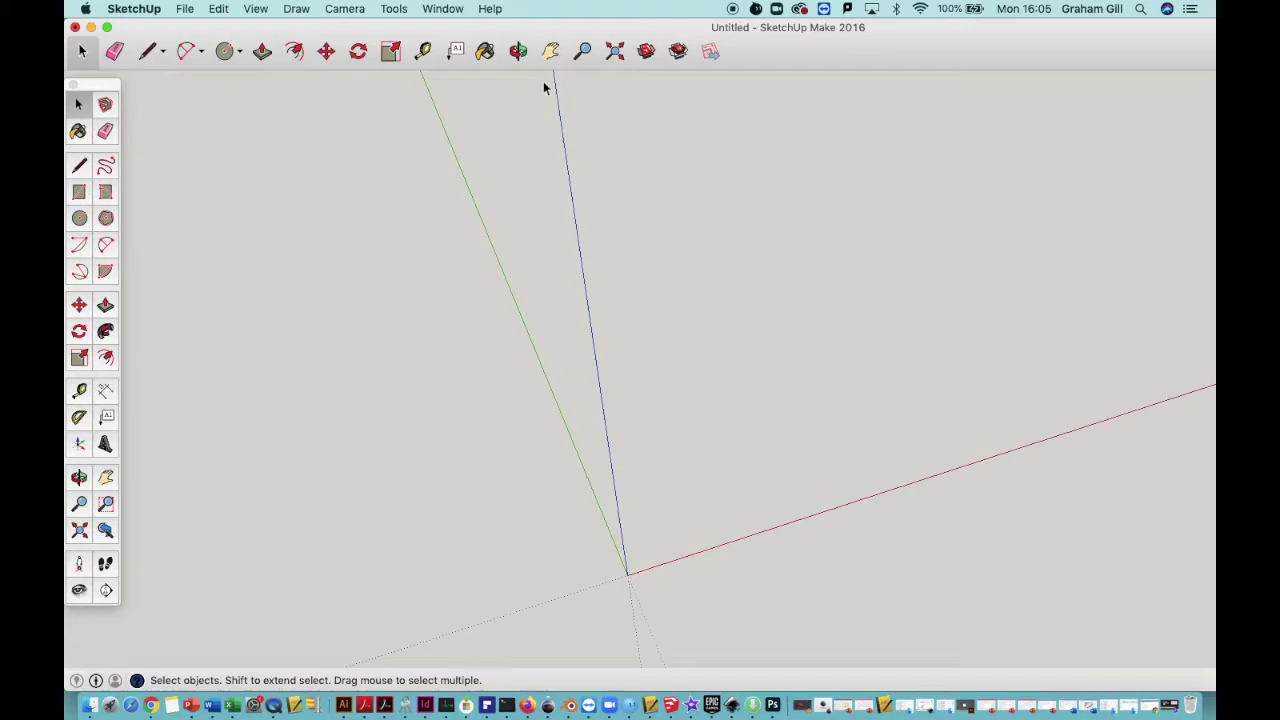
Pan, orbit and zoom the empty workspace to examine the axes around the origin.
{"action": "left_click", "coordinate": [550, 51]}
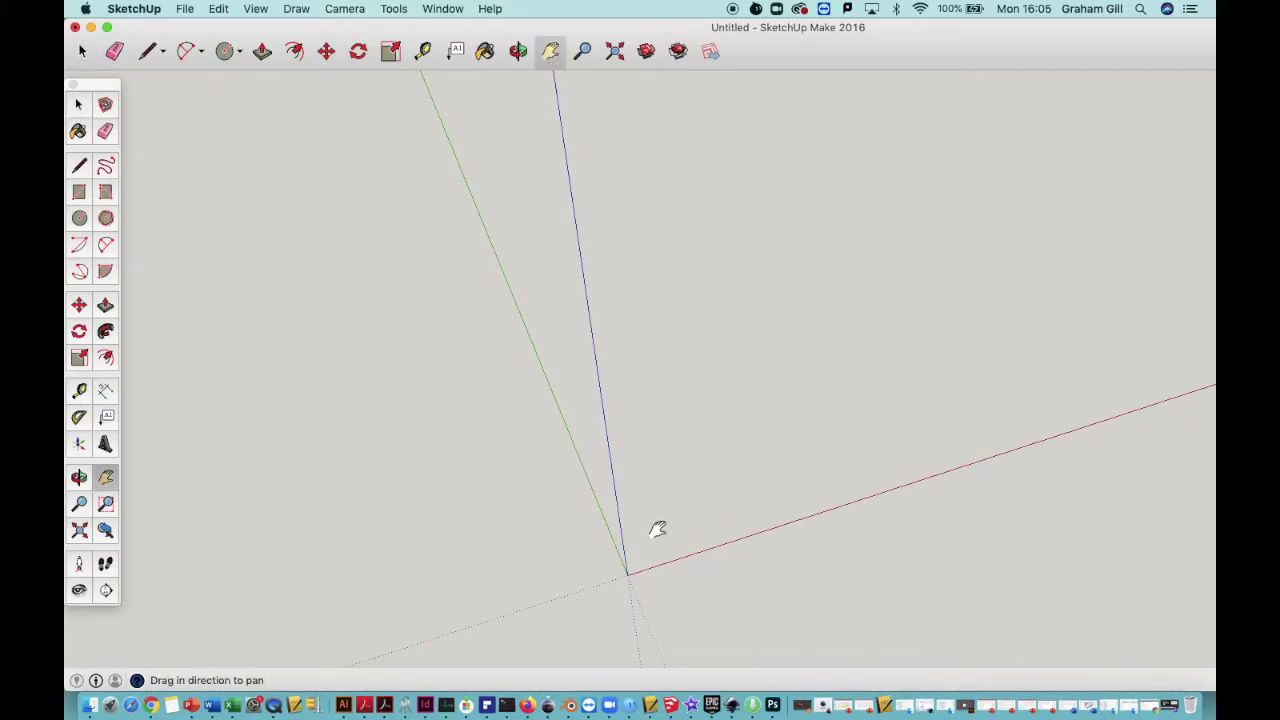
{"action": "left_click_drag", "start_coordinate": [657, 530], "coordinate": [637, 320]}
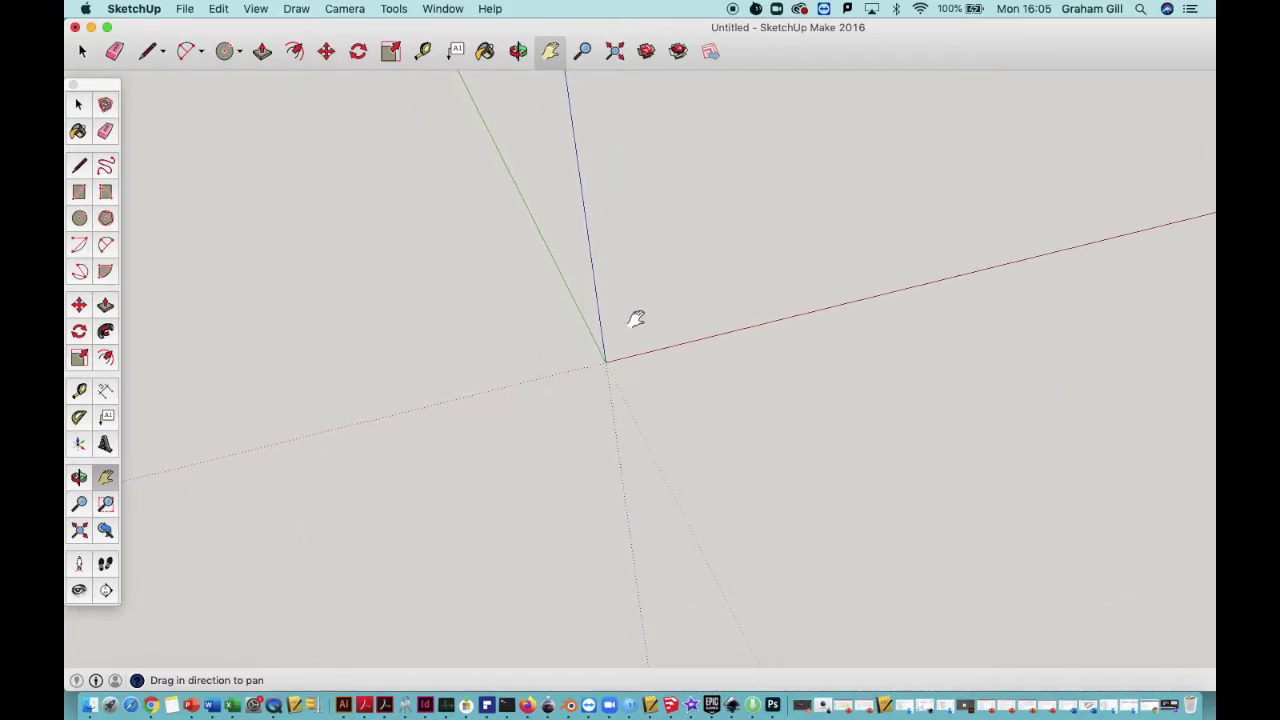
{"action": "left_click", "coordinate": [518, 51]}
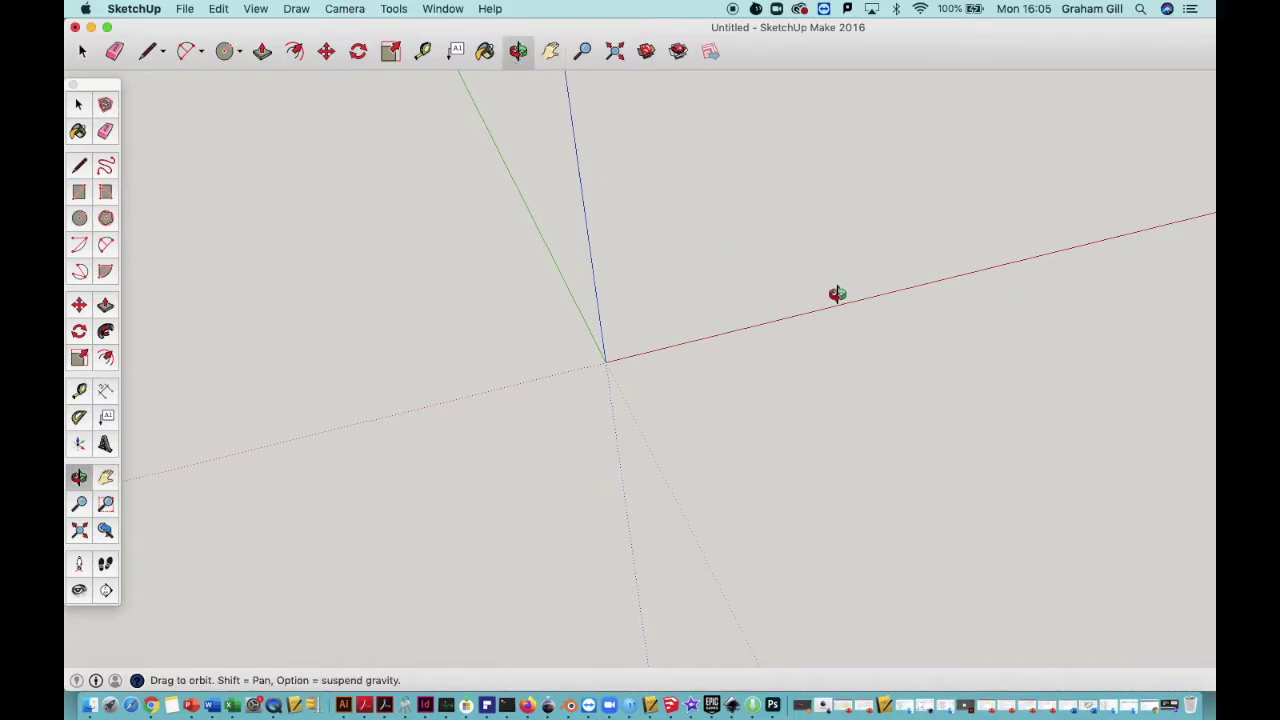
{"action": "left_click_drag", "start_coordinate": [836, 293], "coordinate": [877, 234]}
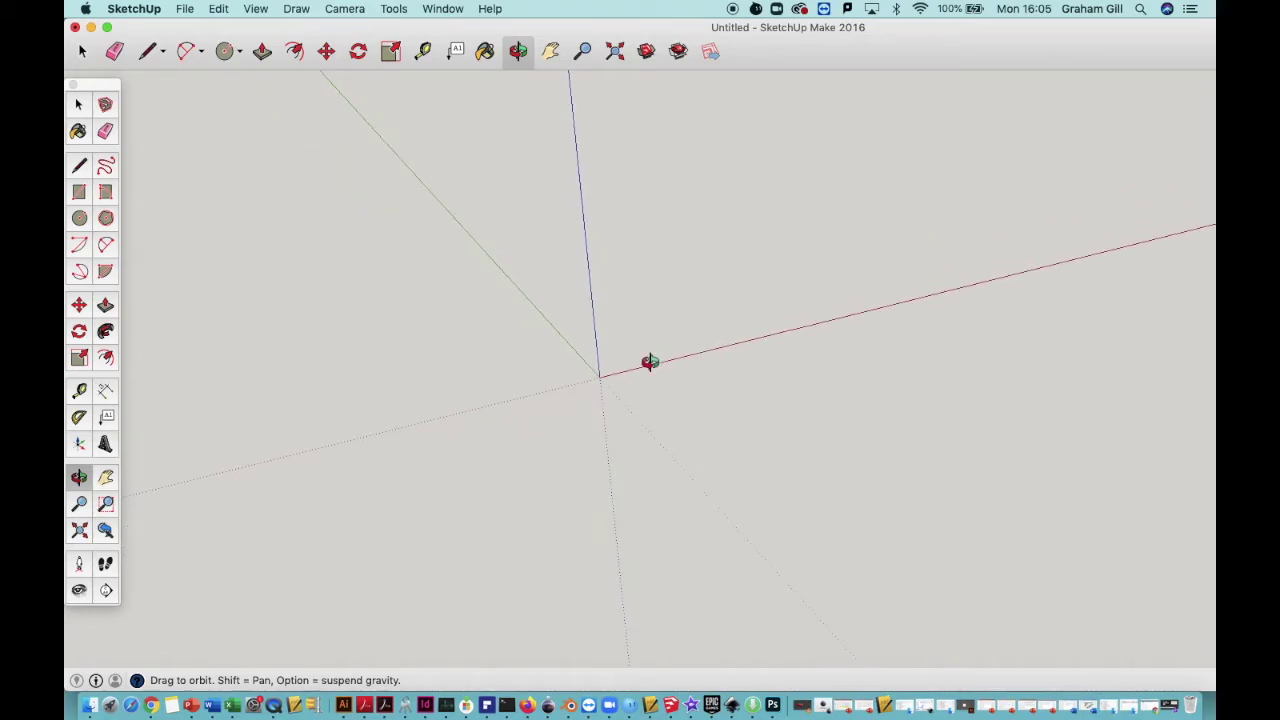
{"action": "scroll", "coordinate": [640, 391], "scroll_direction": "up", "scroll_amount": 5}
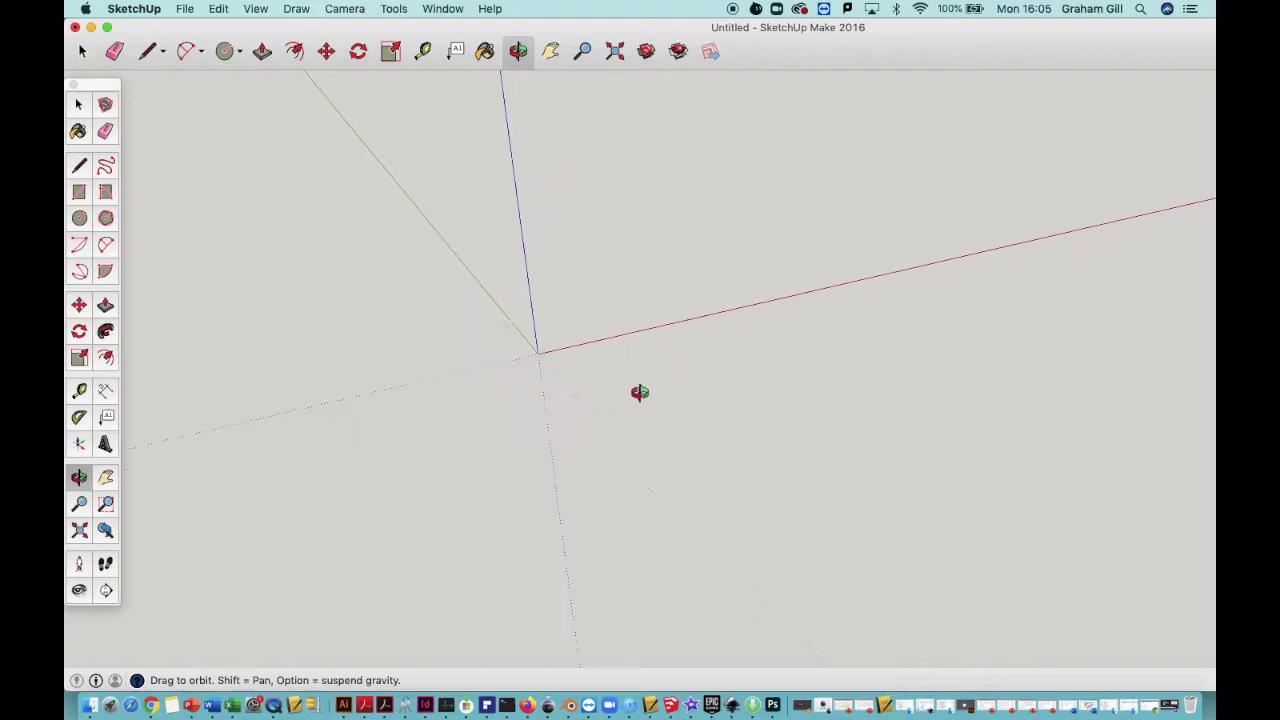
{"action": "left_click", "coordinate": [550, 51]}
{"action": "left_click_drag", "start_coordinate": [380, 214], "coordinate": [466, 263]}
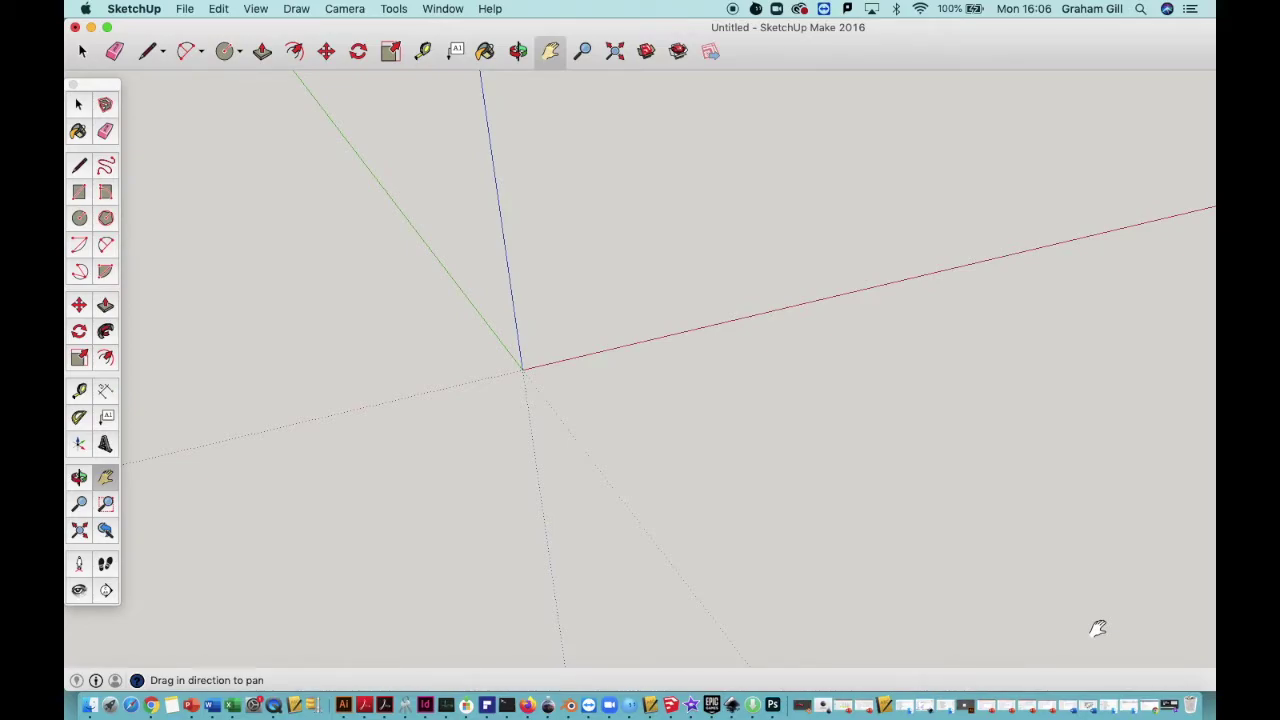
{"action": "left_click", "coordinate": [107, 28]}
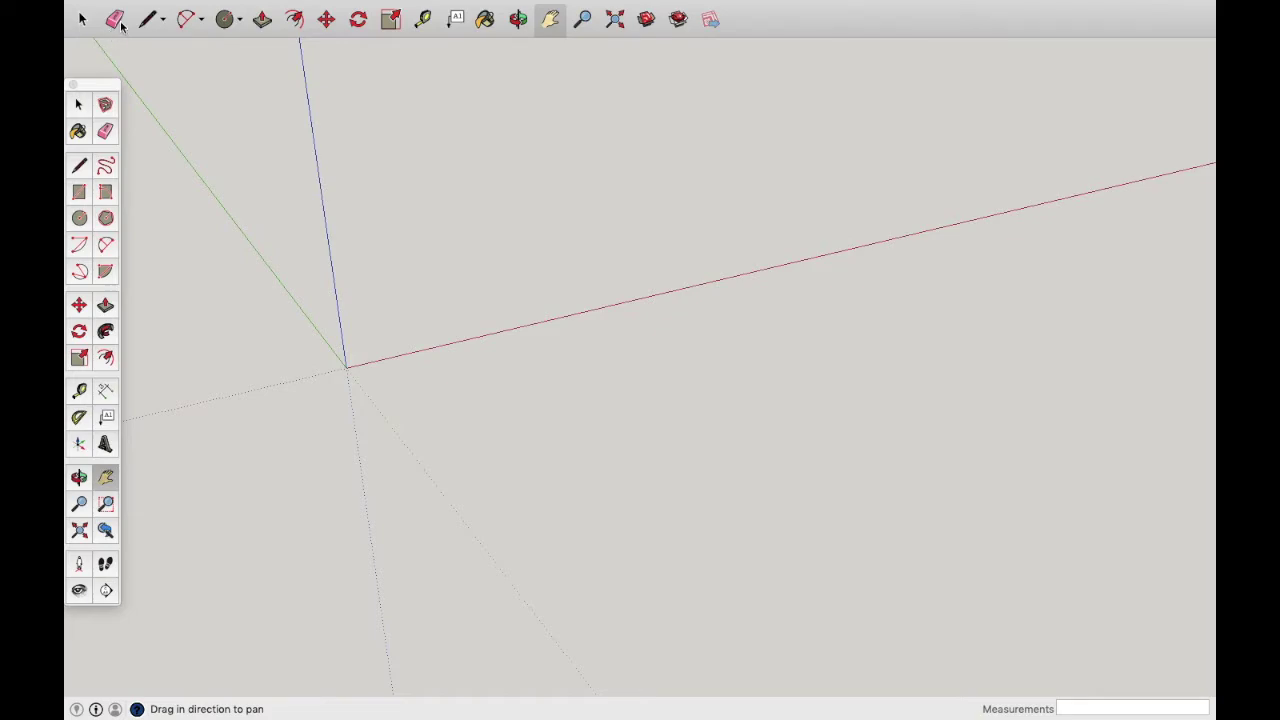
{"action": "mouse_move", "coordinate": [131, 6]}
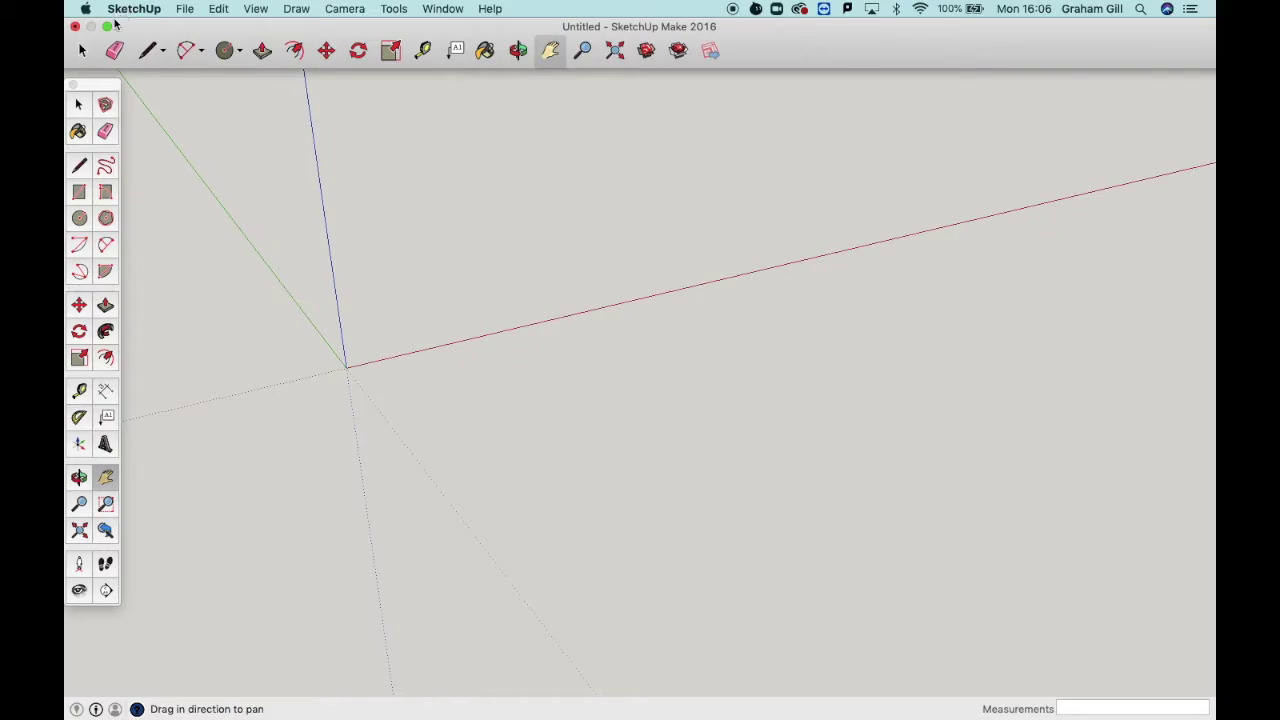
{"action": "left_click", "coordinate": [108, 28]}
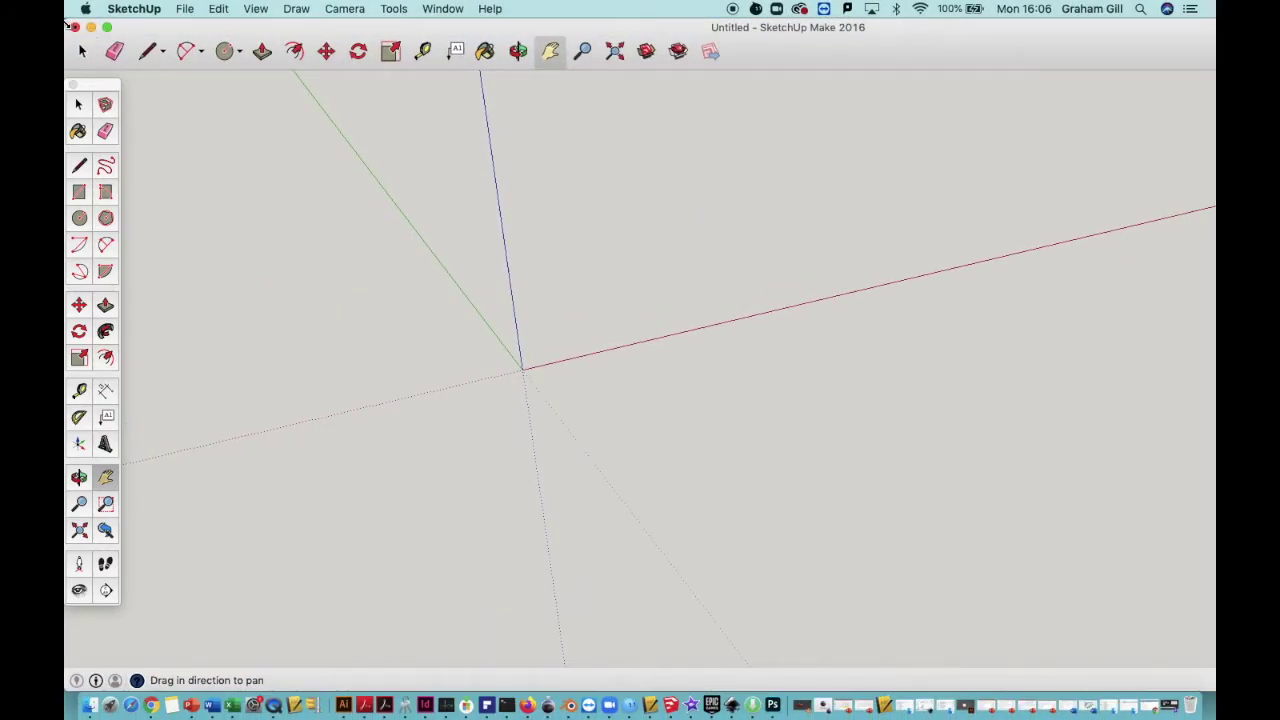
Reposition and resize the model window so that the Measurements box fits on the screen.
{"action": "left_click_drag", "start_coordinate": [66, 20], "coordinate": [526, 10]}
{"action": "mouse_move", "coordinate": [817, 27]}
{"action": "left_mouse_down"}
{"action": "mouse_move", "coordinate": [340, 8]}
{"action": "mouse_move", "coordinate": [356, 8]}
{"action": "left_mouse_up"}
{"action": "left_click_drag", "start_coordinate": [1050, 22], "coordinate": [1212, 28]}
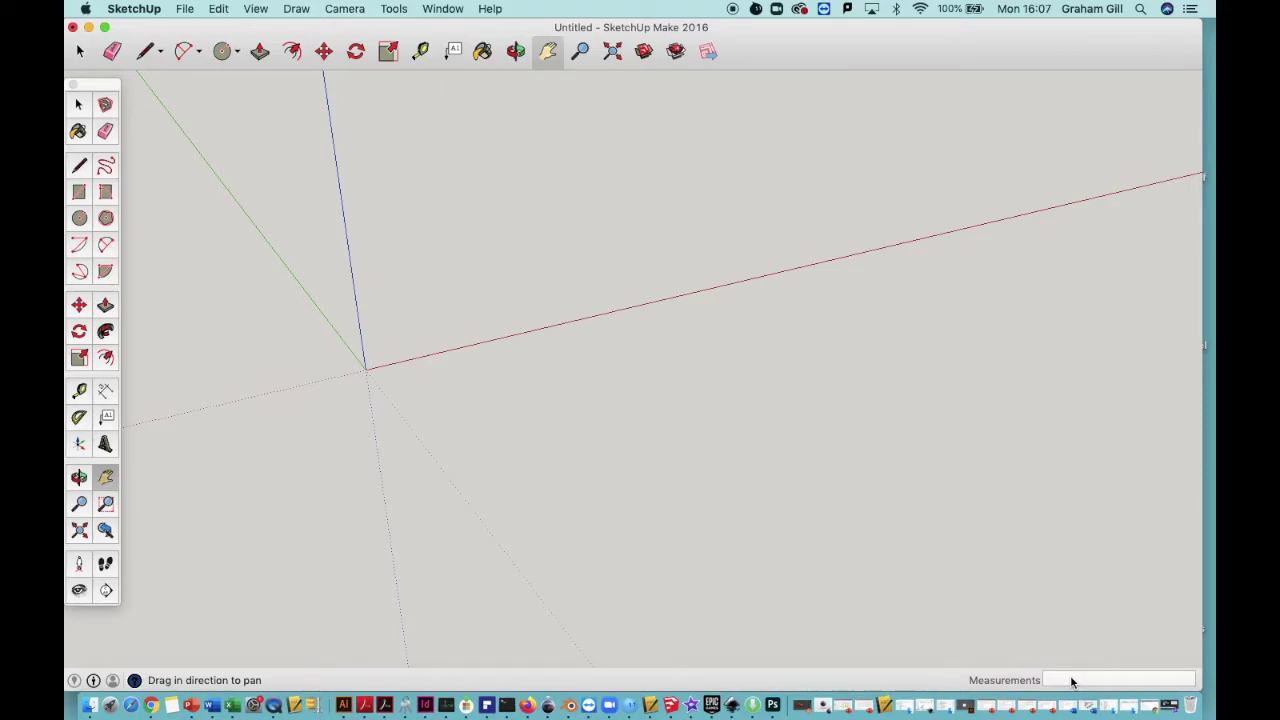
Draw a 24-sided circle centred on the origin on the ground plane, with a radius of about 5.04 mm.
{"action": "left_click_drag", "start_coordinate": [363, 368], "coordinate": [394, 357]}
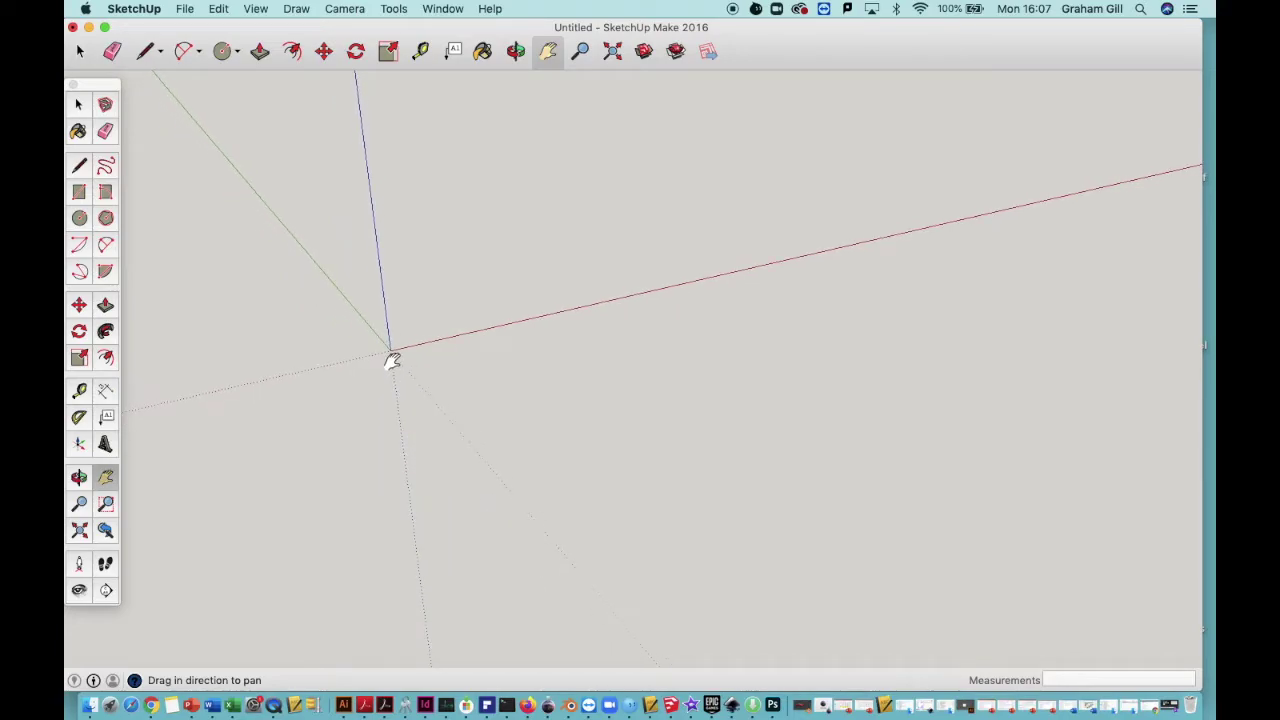
{"action": "left_click", "coordinate": [80, 220]}
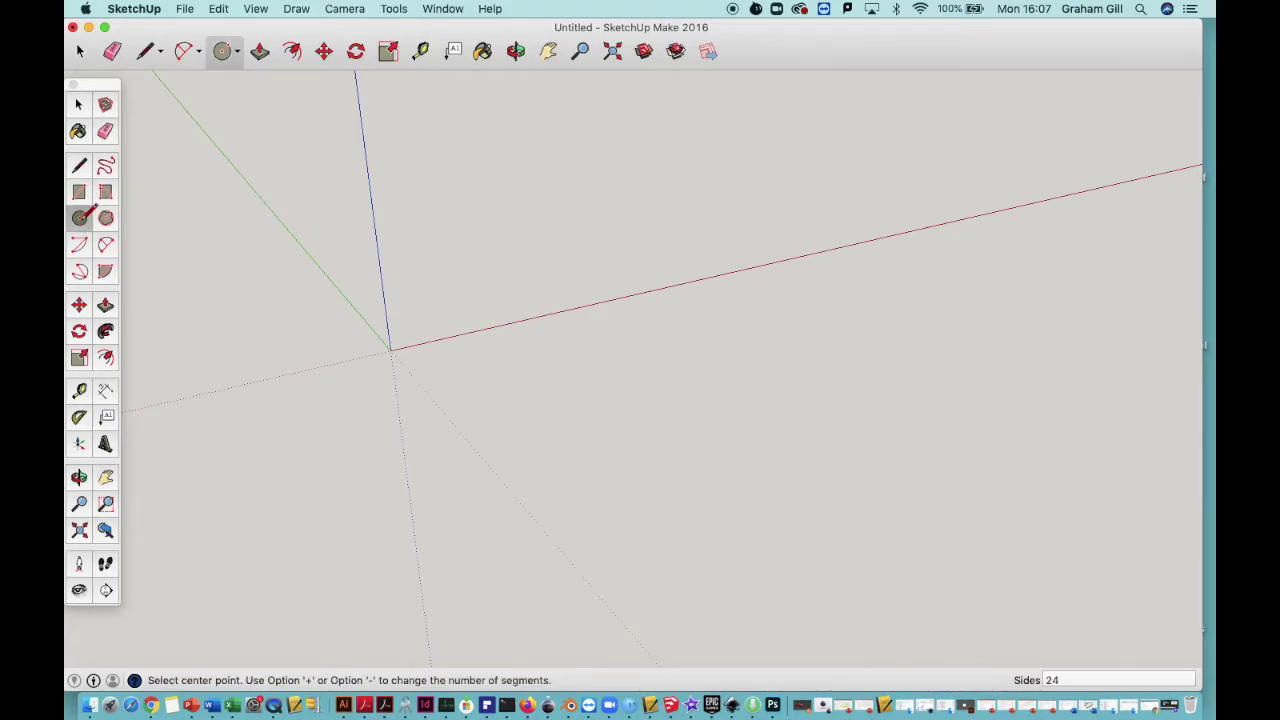
{"action": "left_click", "coordinate": [391, 348]}
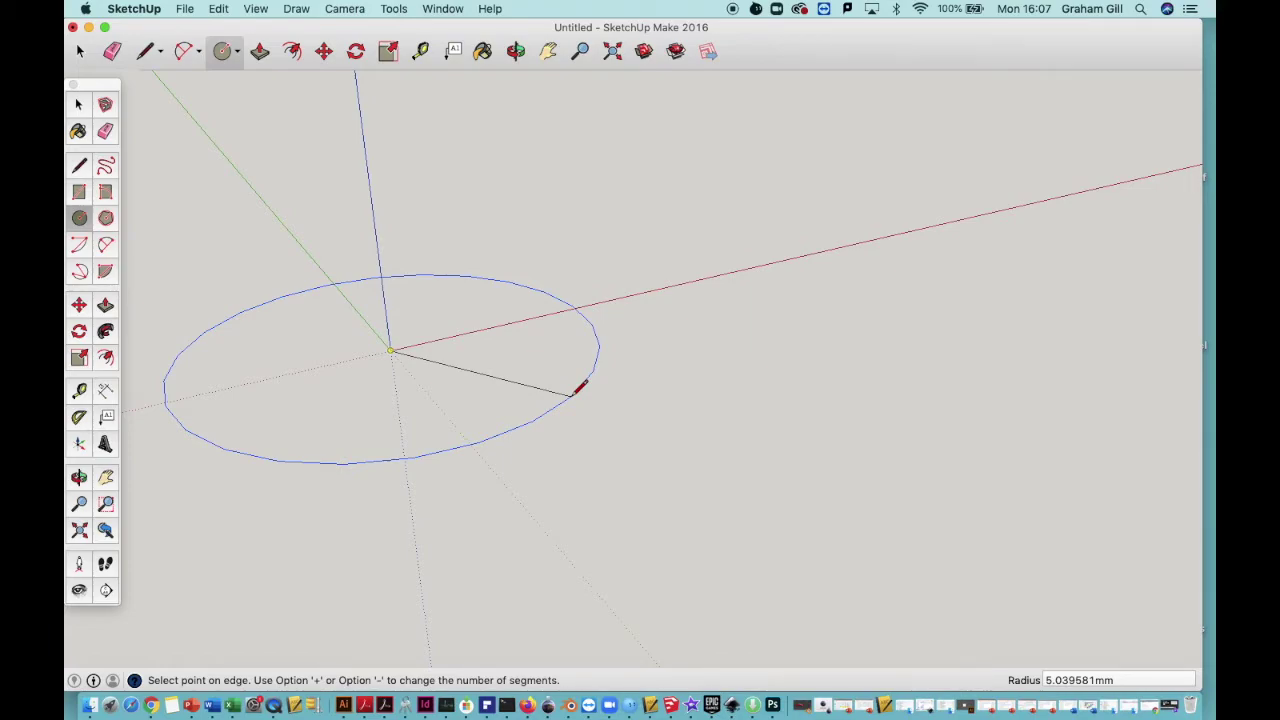
{"action": "left_click", "coordinate": [573, 394]}
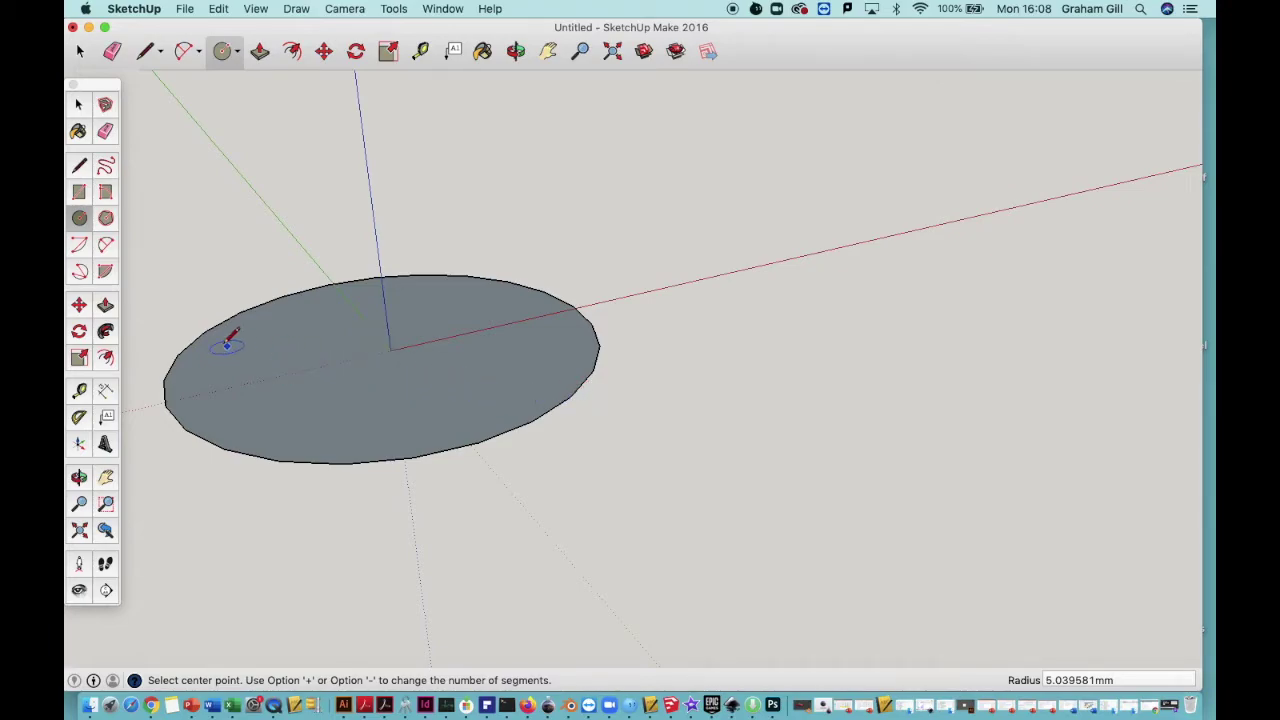
Push/Pull the circular face upward by about 2.53 mm to form a solid disc.
{"action": "left_click", "coordinate": [106, 307]}
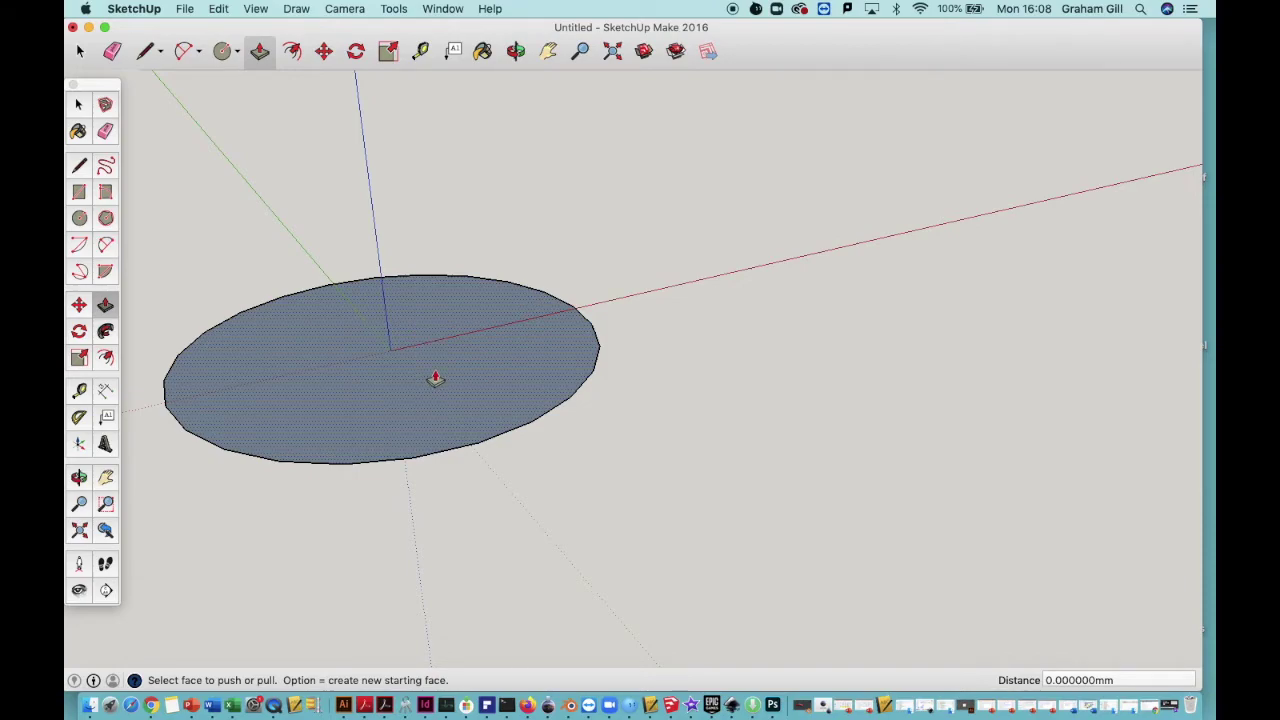
{"action": "left_click", "coordinate": [435, 378]}
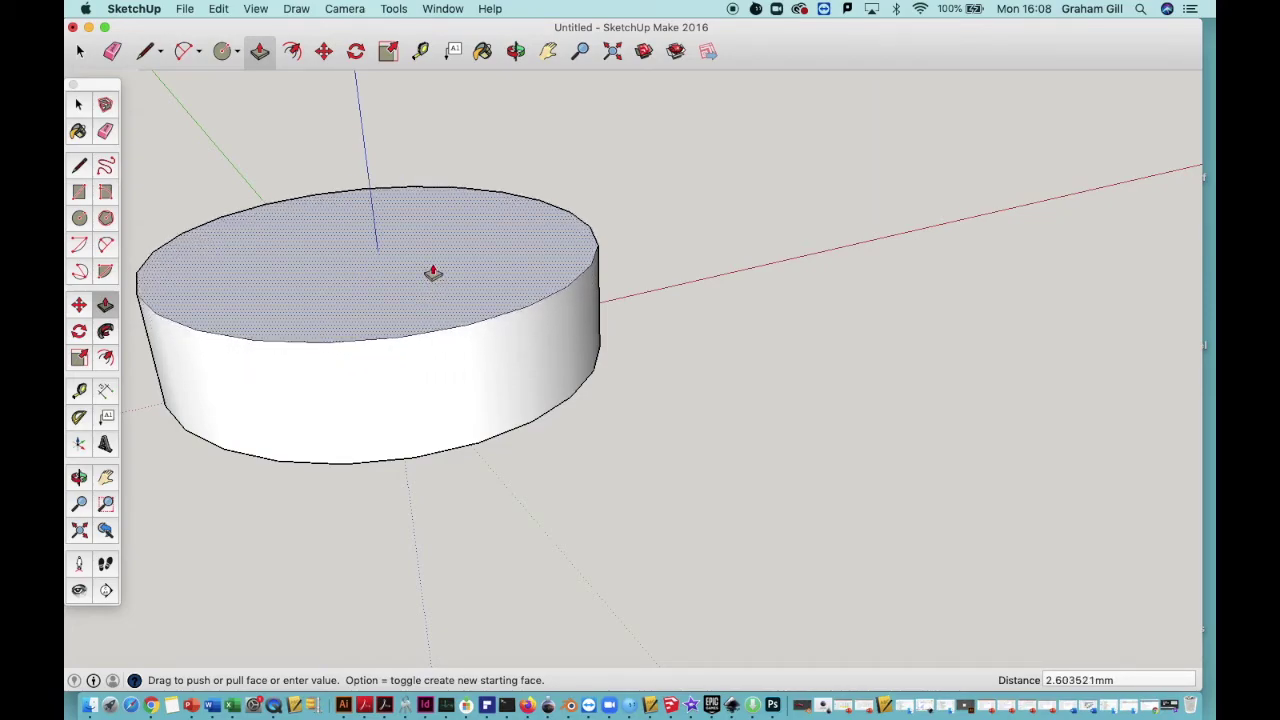
{"action": "left_click", "coordinate": [434, 277]}
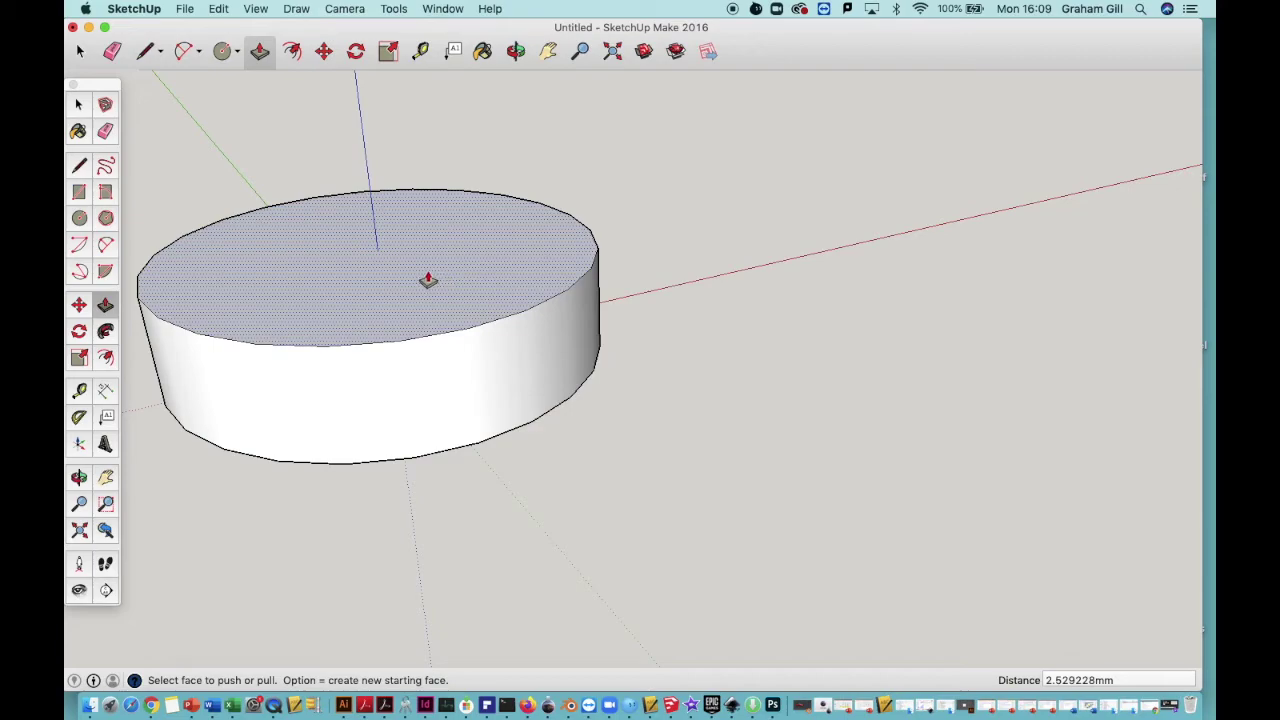
Export the disc as an ASCII STL file in model units, saved to the Desktop under the name Coin.
{"action": "left_click", "coordinate": [184, 10]}
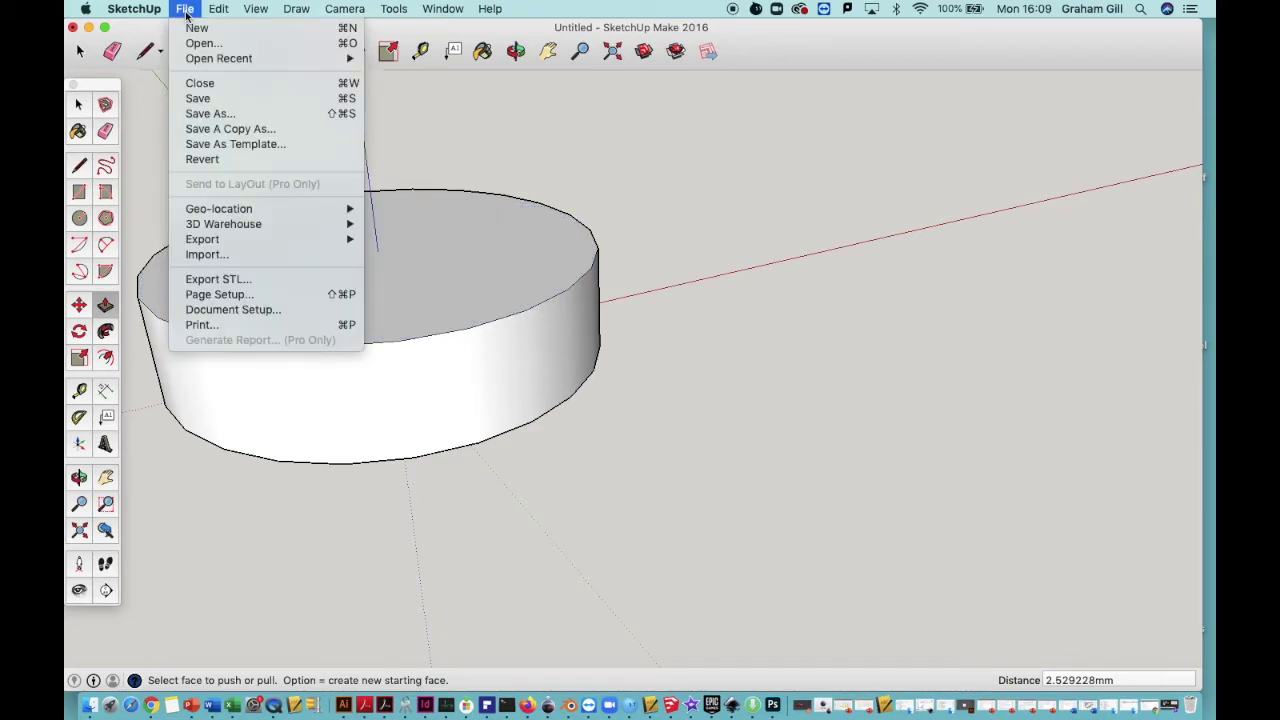
{"action": "left_click", "coordinate": [255, 283]}
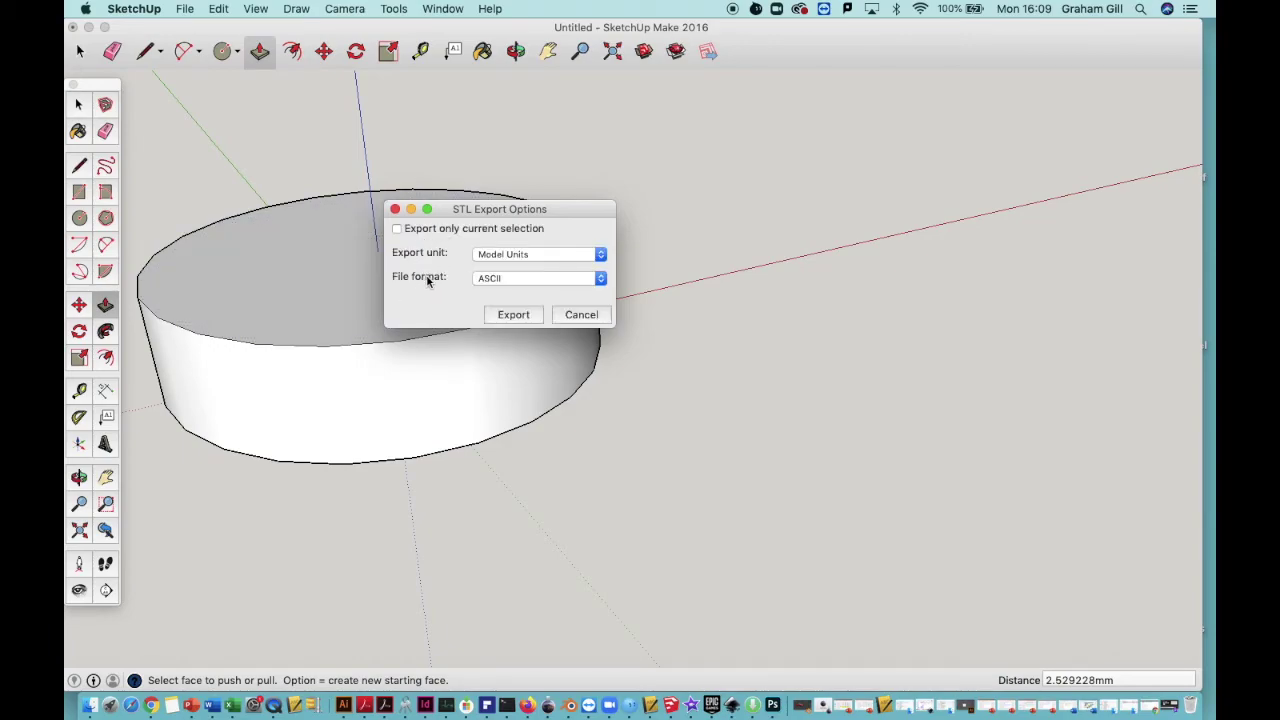
{"action": "left_click", "coordinate": [514, 316]}
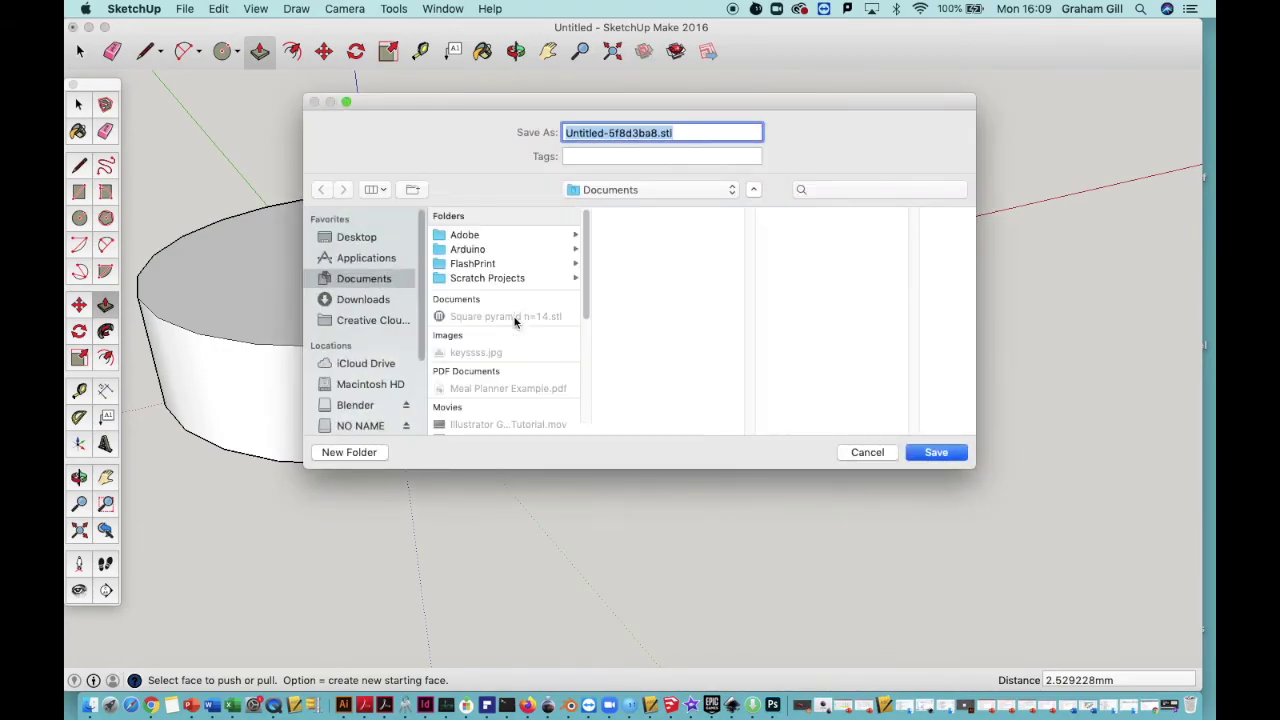
{"action": "left_click", "coordinate": [359, 240]}
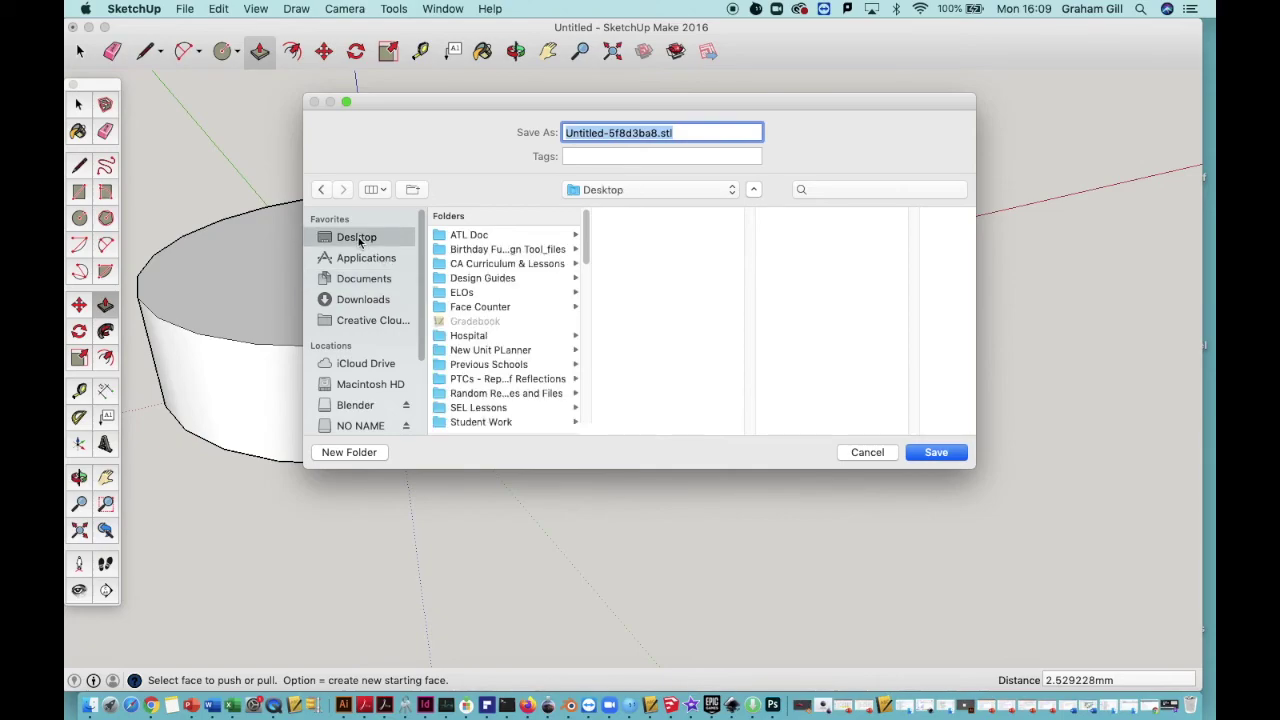
{"action": "left_click", "coordinate": [655, 133]}
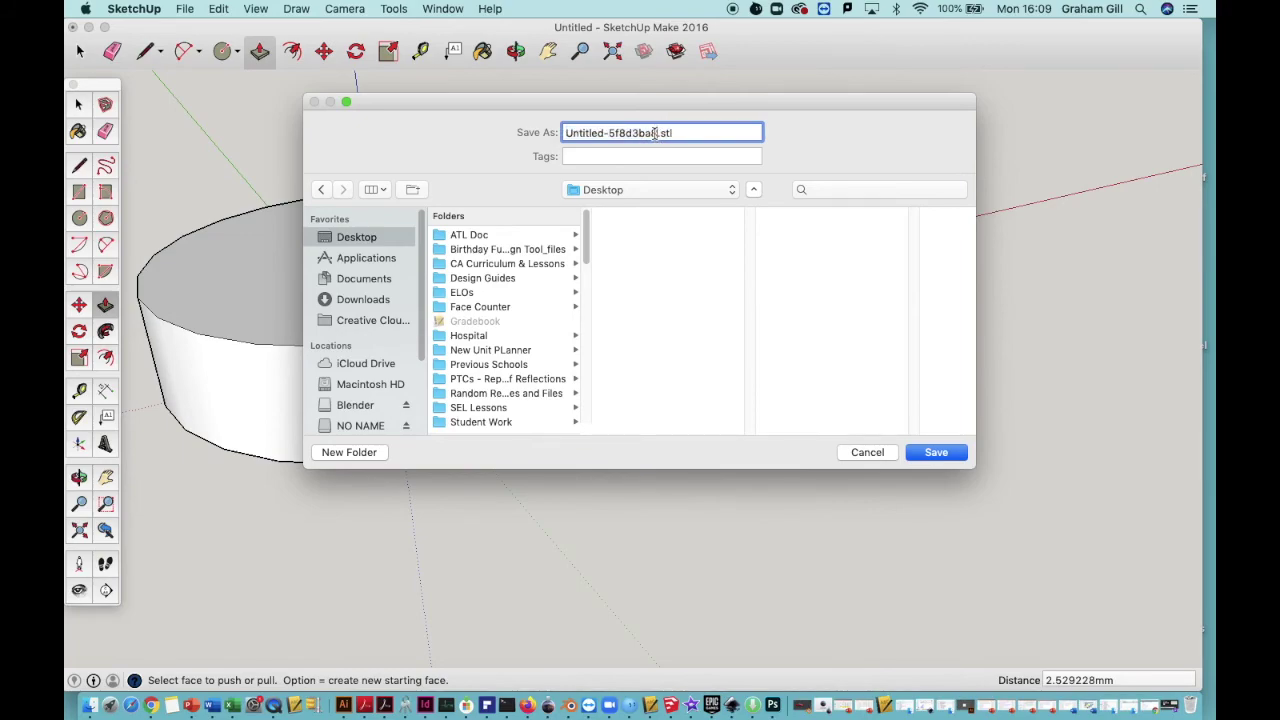
{"action": "left_click_drag", "start_coordinate": [660, 133], "coordinate": [511, 128]}
{"action": "type", "text": "Coin"}
{"action": "left_click", "coordinate": [950, 455]}
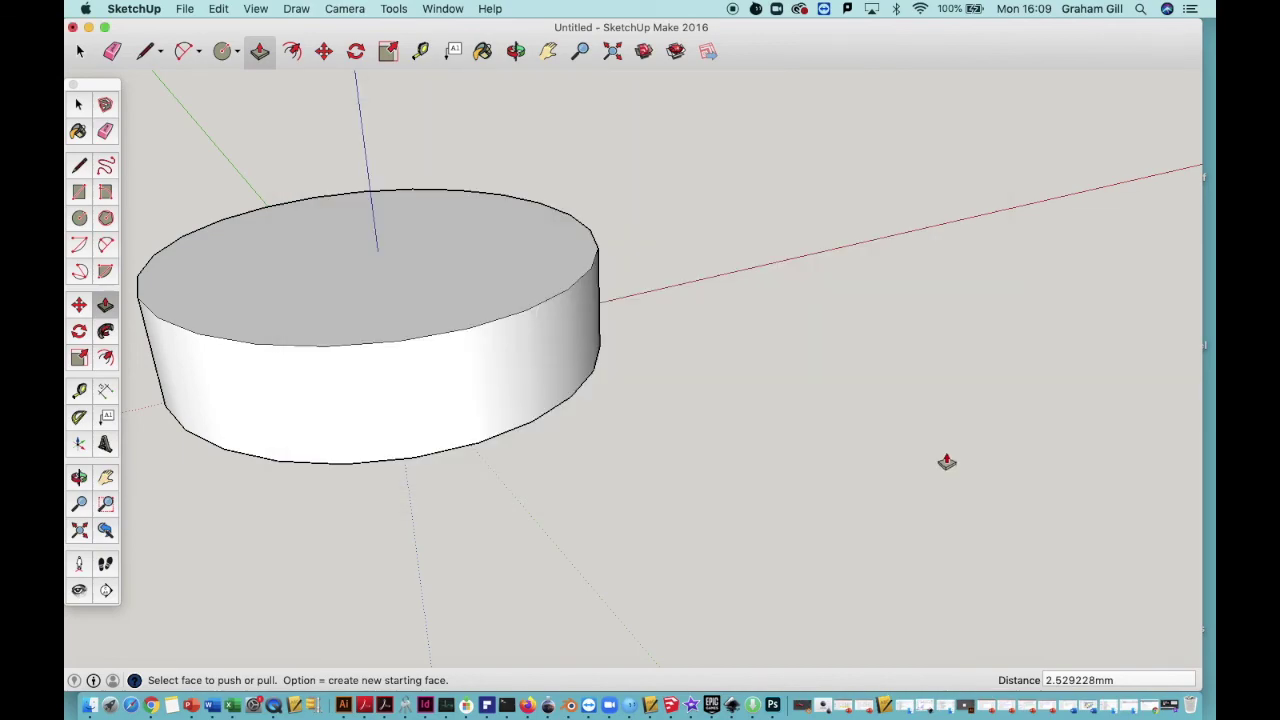